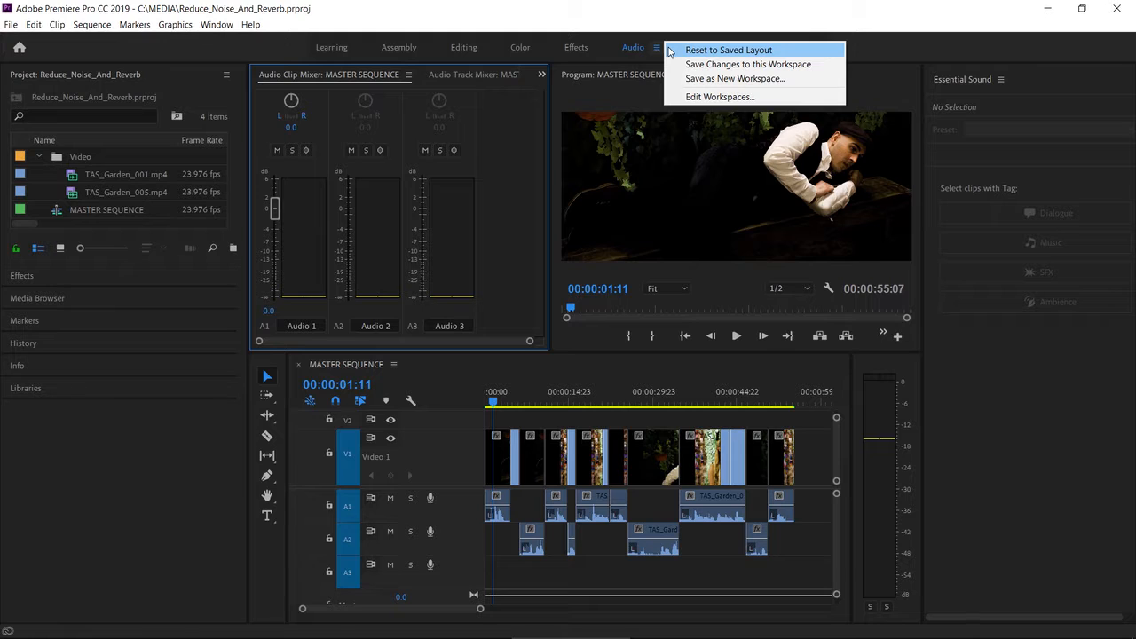
Play the master sequence from near its beginning to listen to the unprocessed dialogue
click(515, 162)
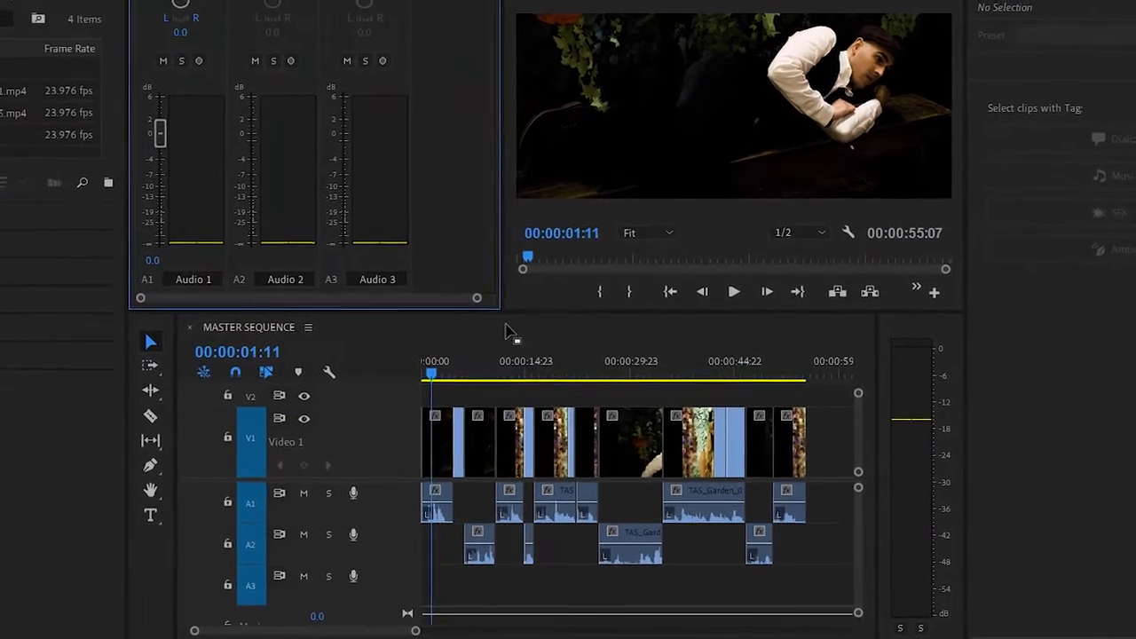
click(503, 337)
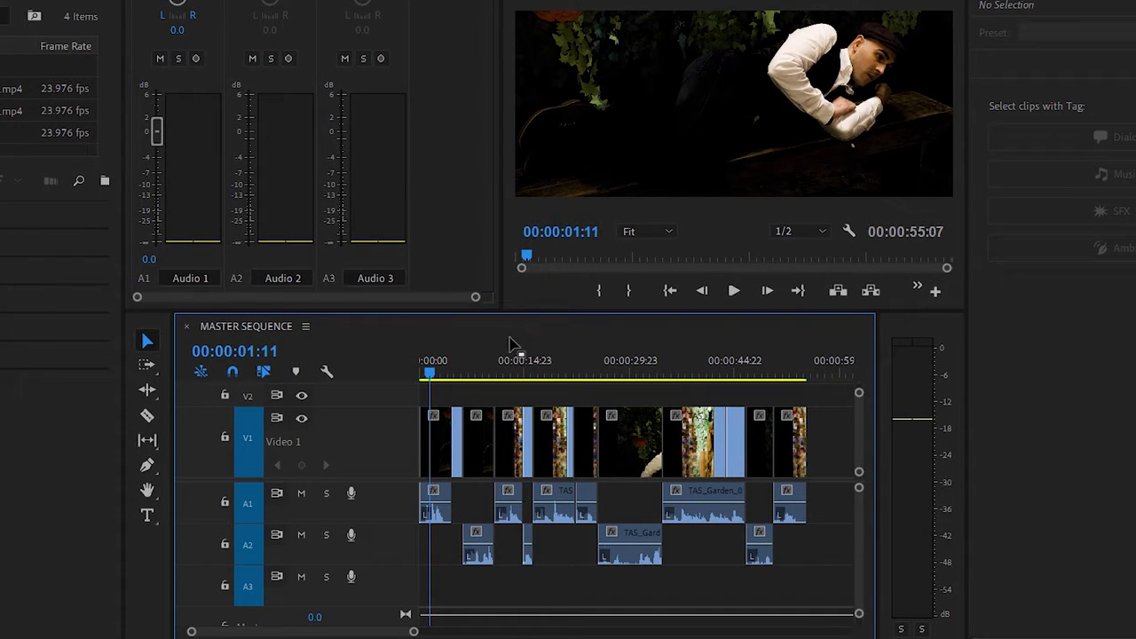
click(738, 290)
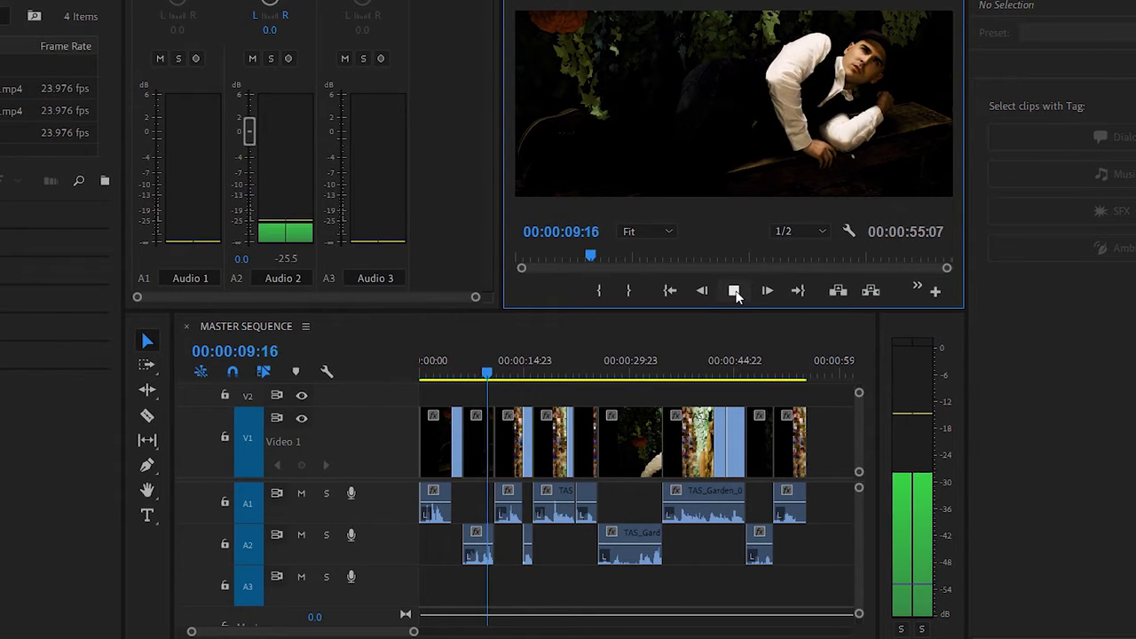
click(734, 291)
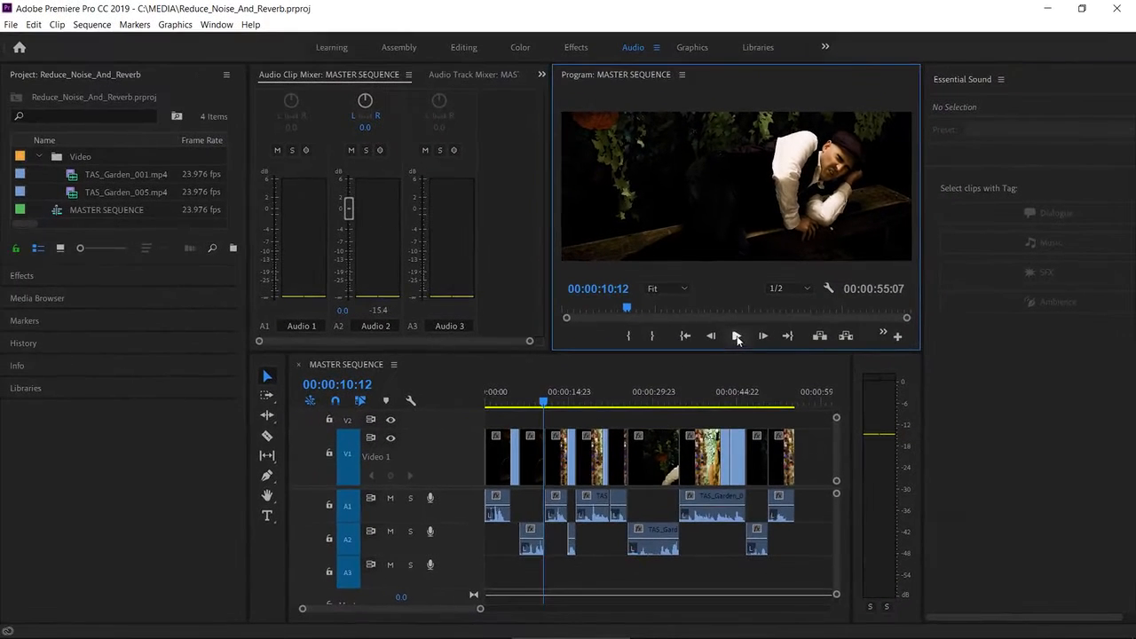
Assign the Dialogue audio type to all clips in the master sequence and auto-match their loudness
drag(813, 553, 484, 506)
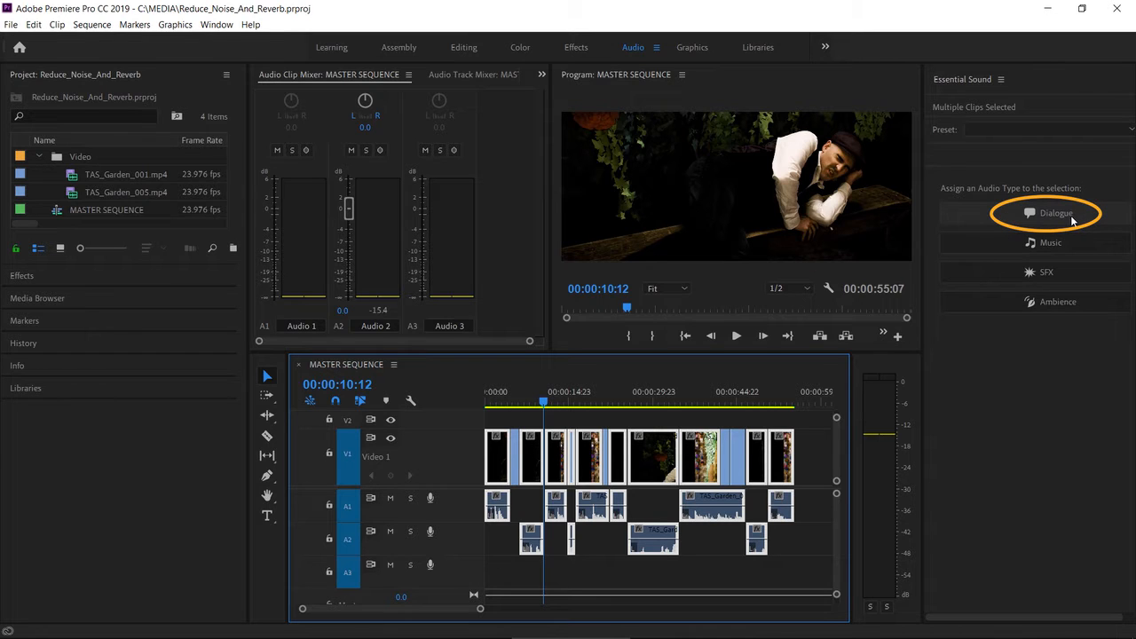
click(1072, 217)
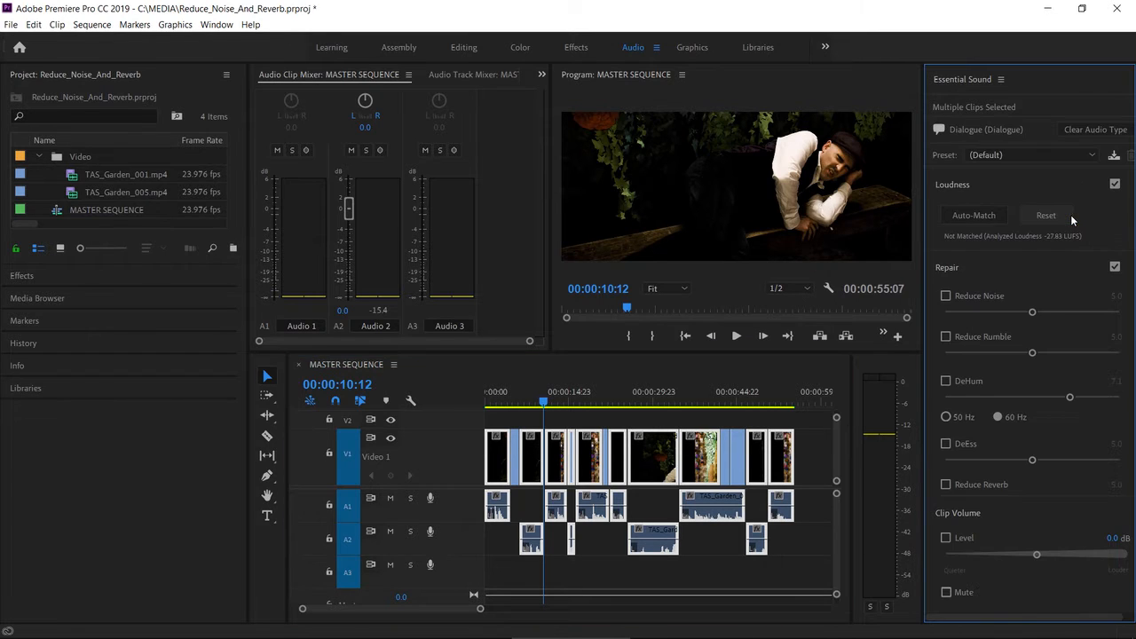
click(974, 214)
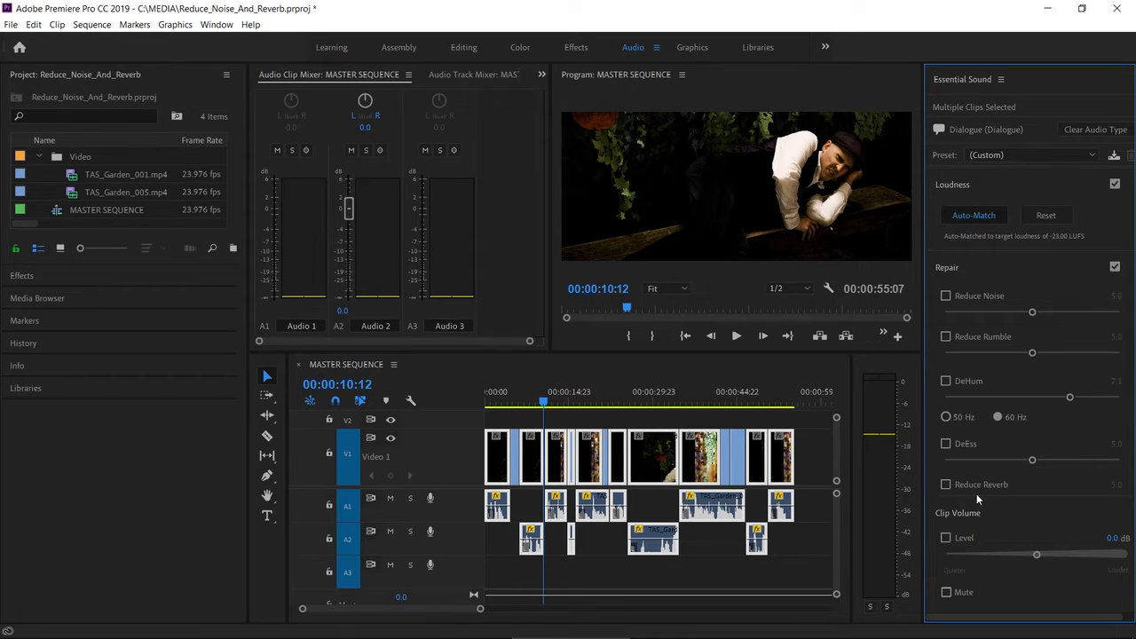
Play the woman's clip on Audio 1 from 00:00:16:12 to hear its echo, and return the playhead to about 16 seconds
click(579, 402)
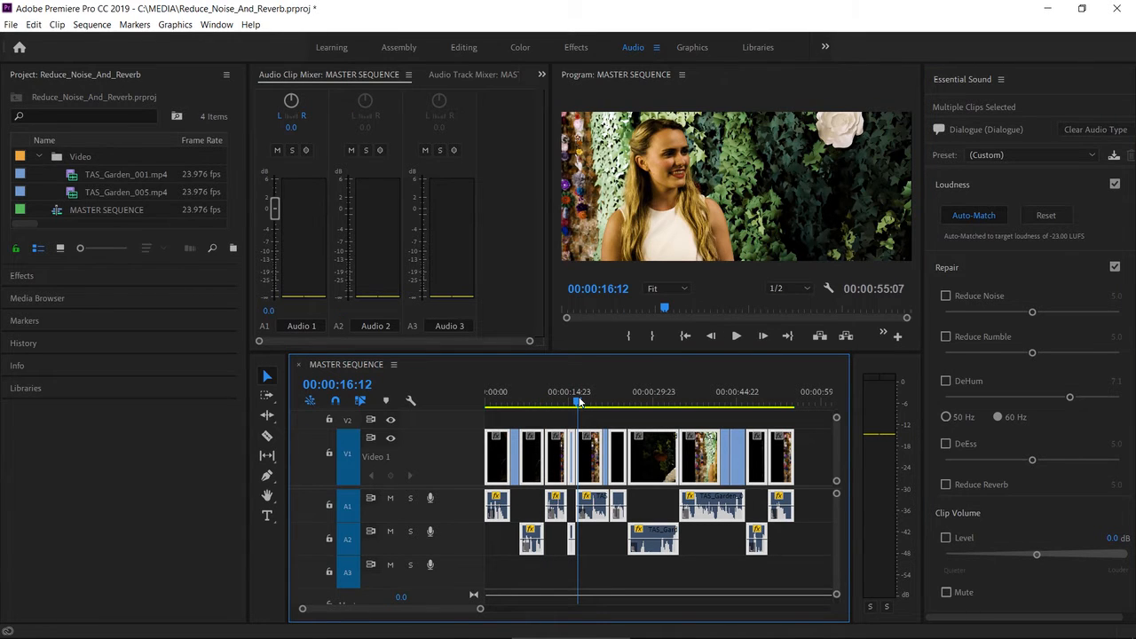
key(space)
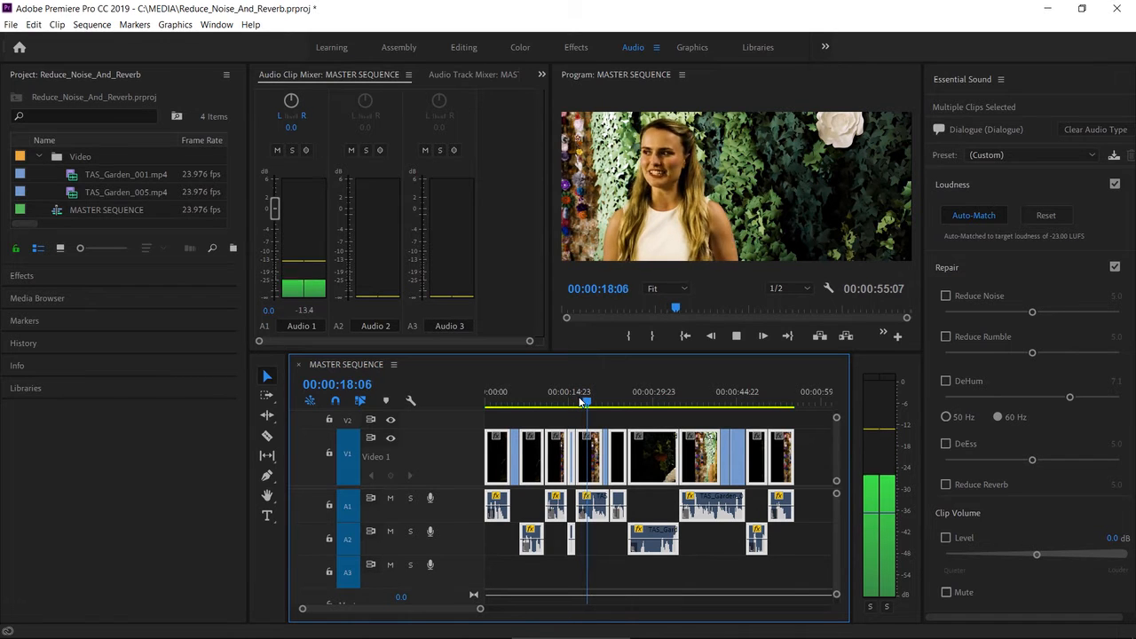
key(space)
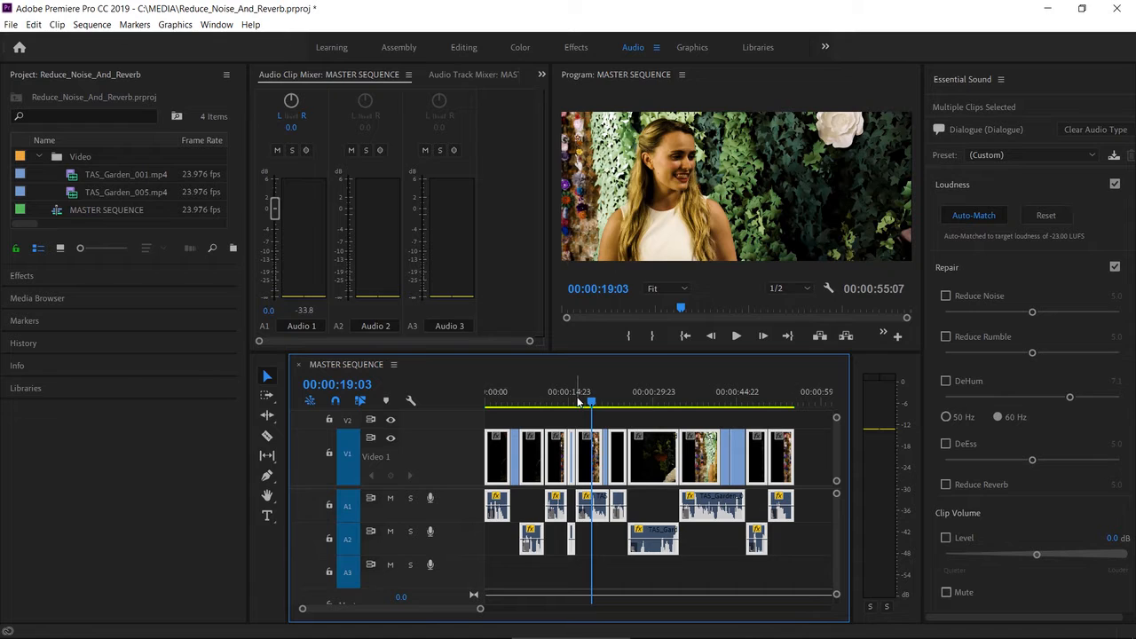
click(577, 401)
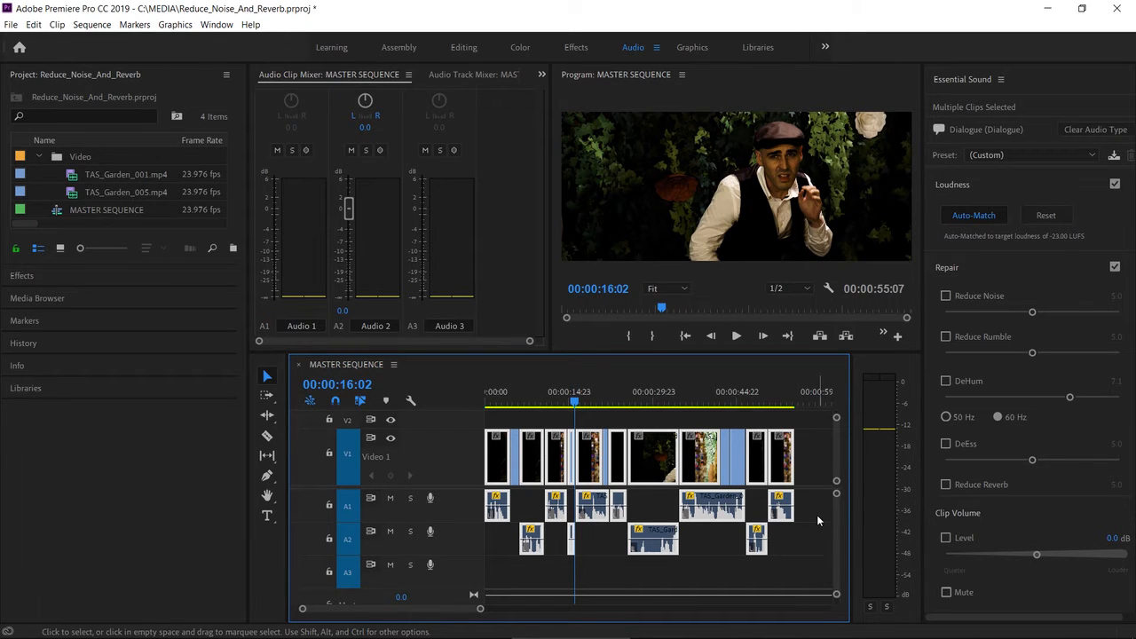
Enable Reduce Reverb on all clips on the Audio 1 track and play the result from about 16 seconds
click(793, 505)
drag(813, 503, 497, 512)
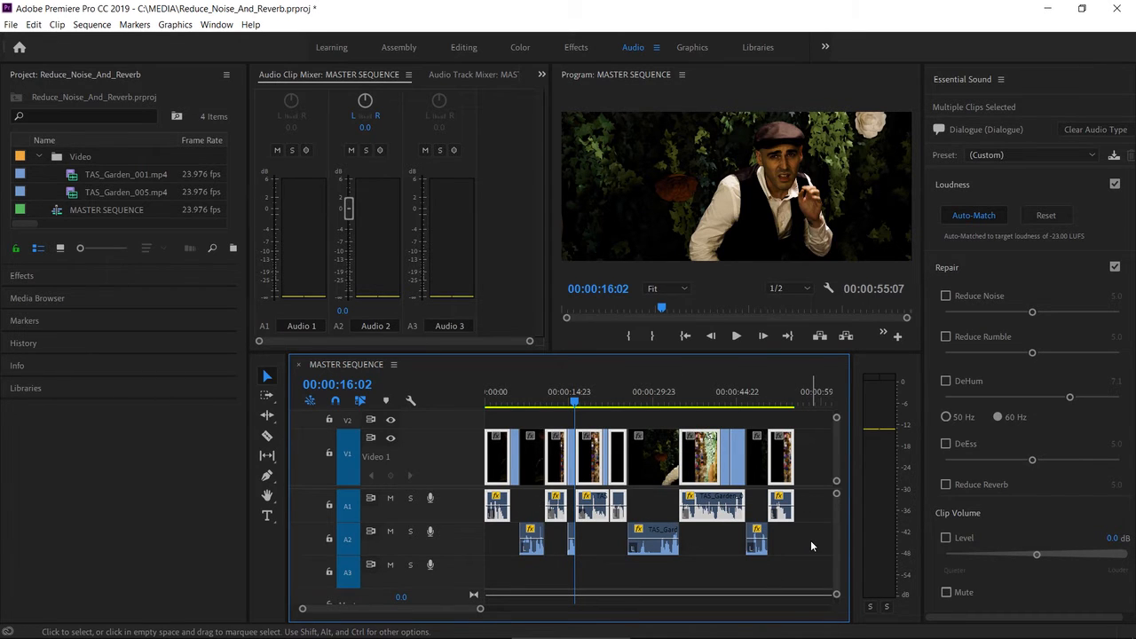
click(945, 485)
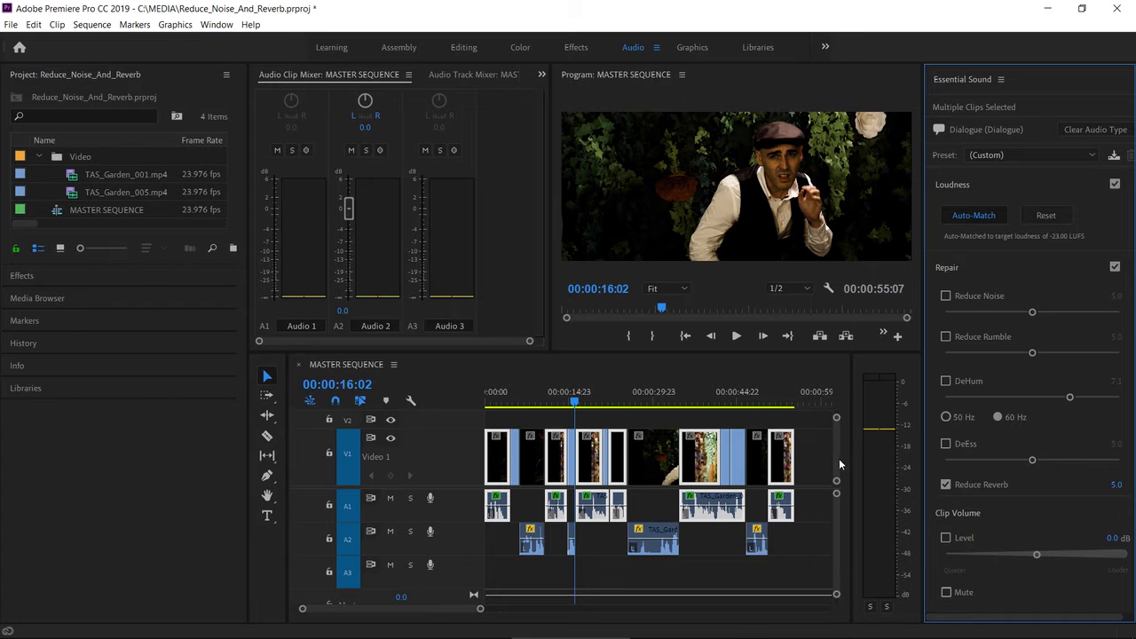
click(736, 336)
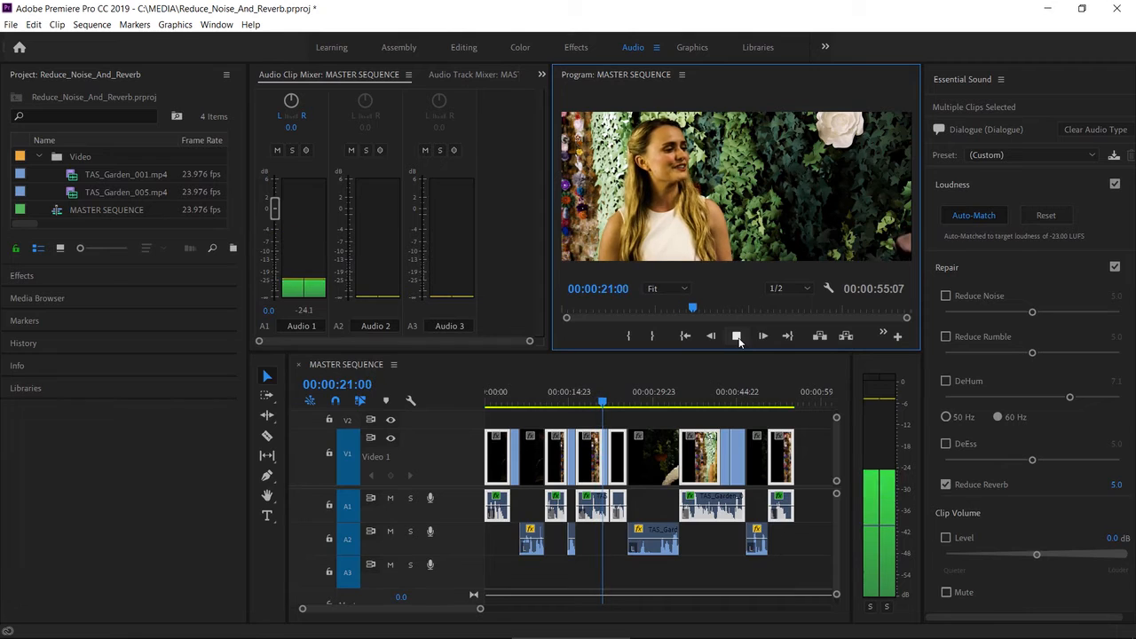
click(737, 335)
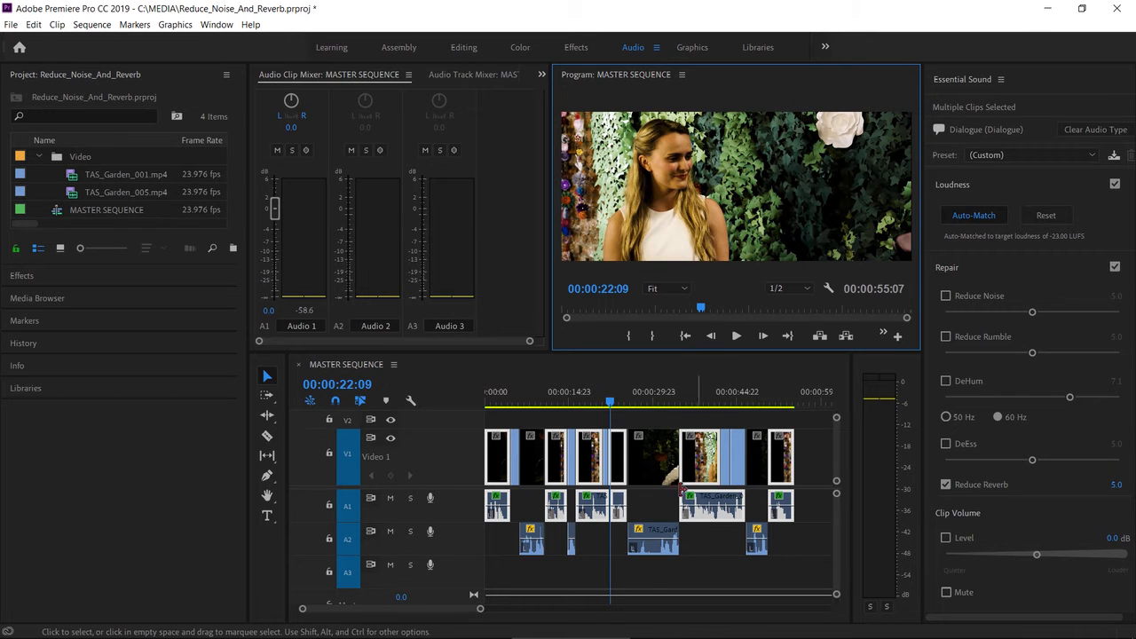
Play the long Audio 2 clip from 00:00:25:11 to listen to its background noise
click(630, 405)
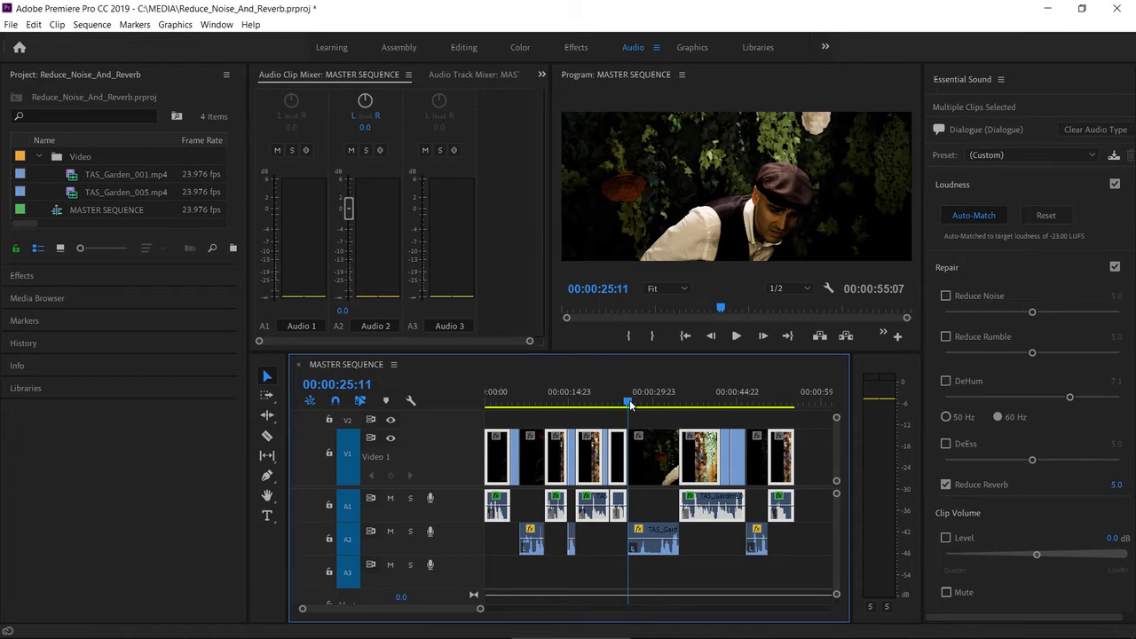
click(736, 336)
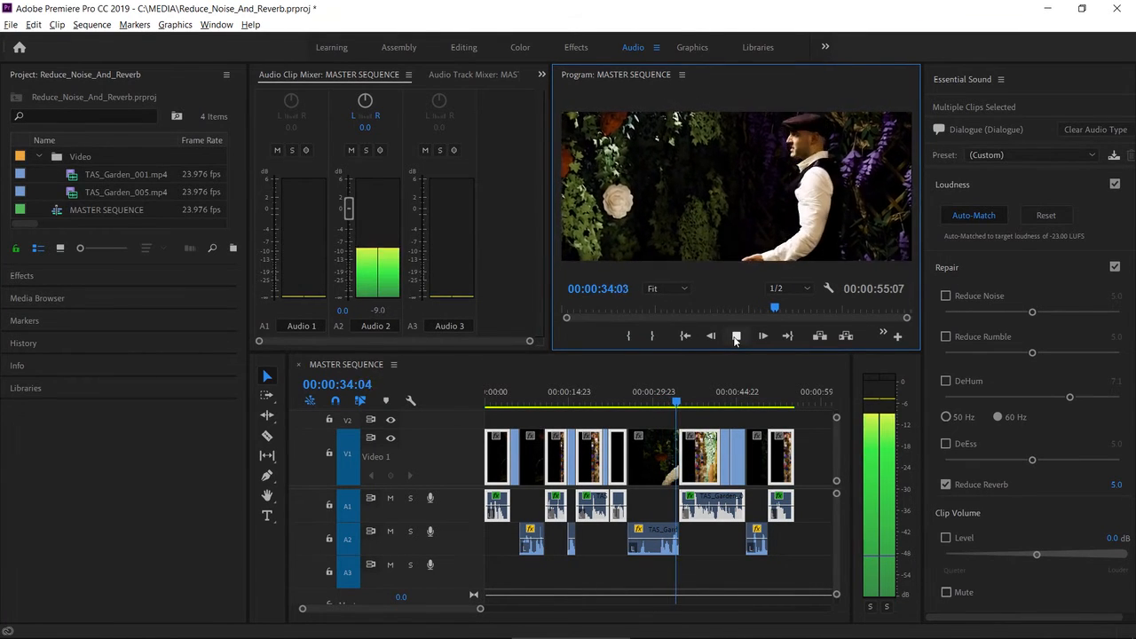
click(735, 337)
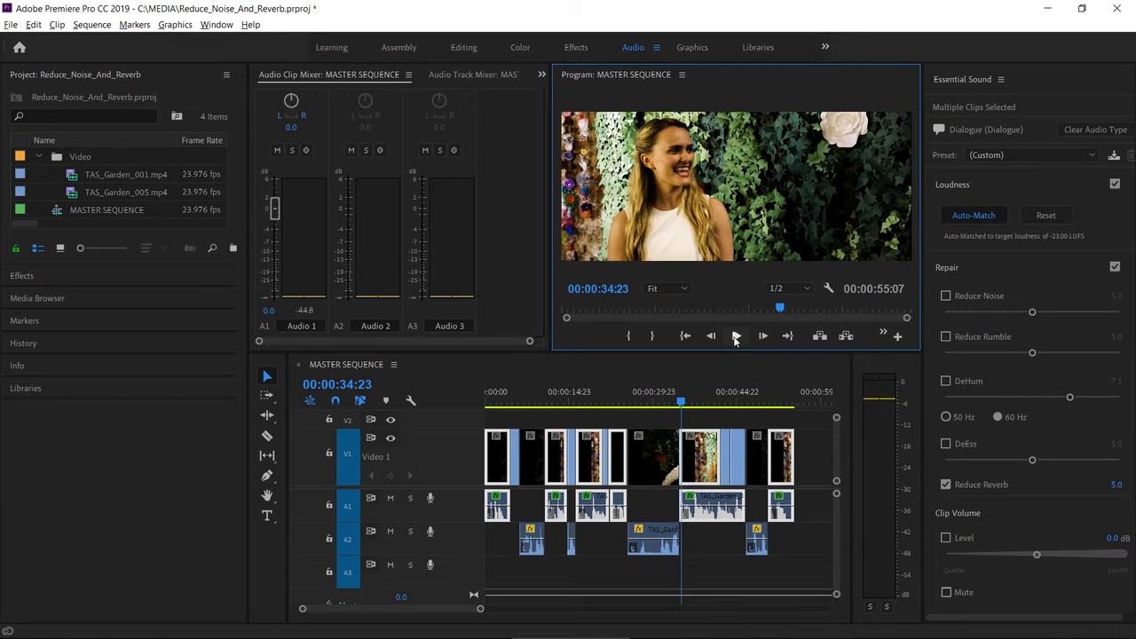
Enable Reduce Noise on all clips on the Audio 2 track and play the long clip from 00:00:25:08
drag(796, 536, 512, 551)
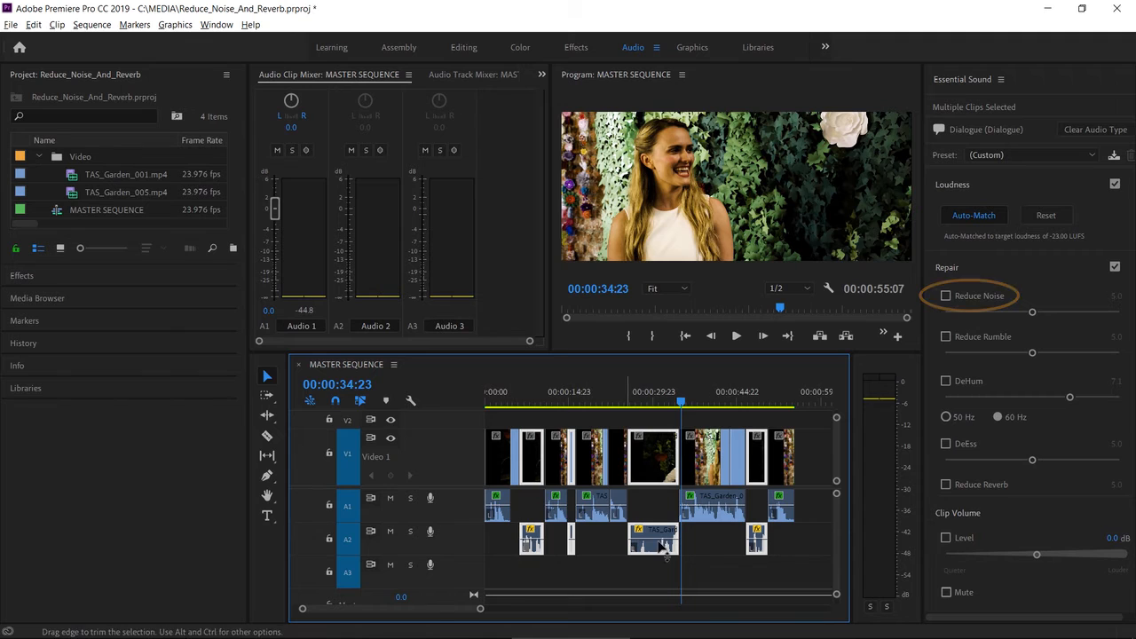
click(946, 296)
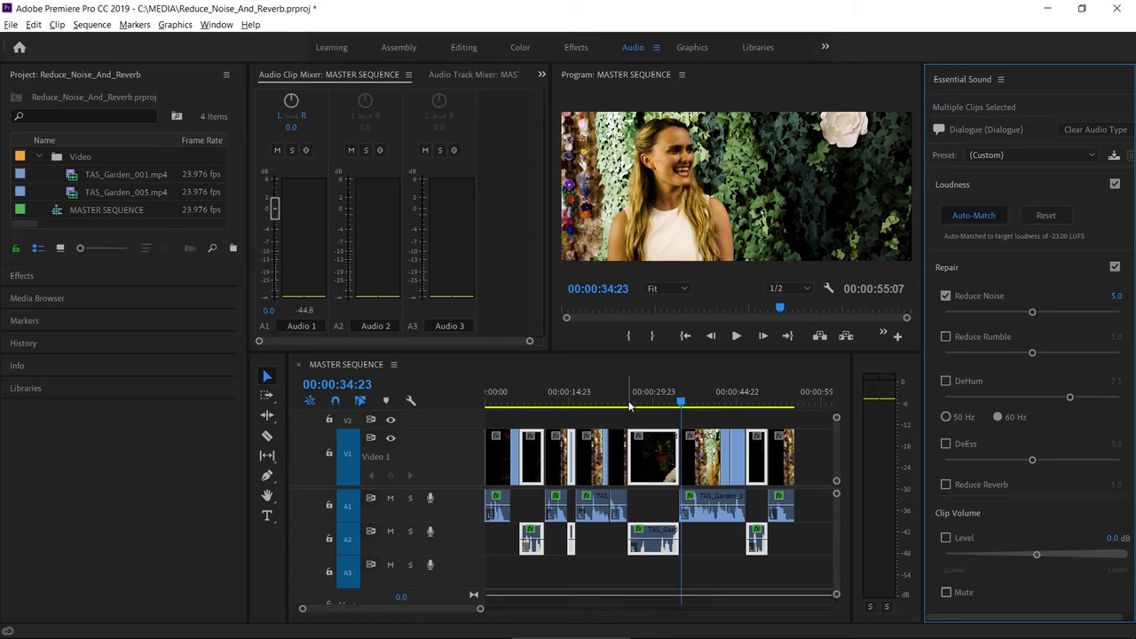
click(629, 405)
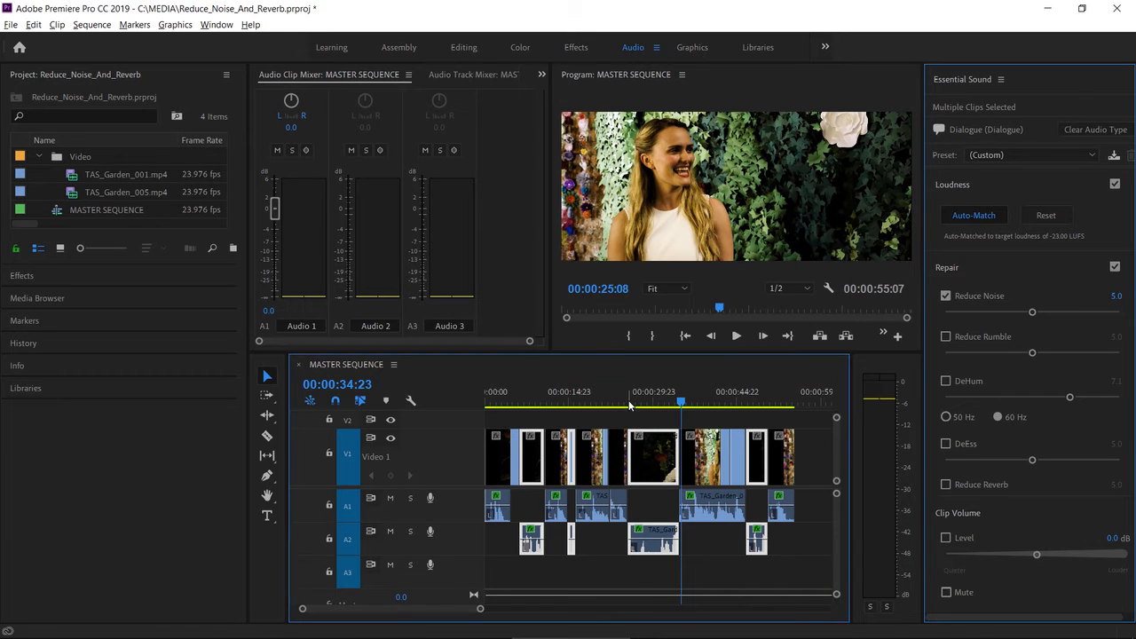
click(736, 336)
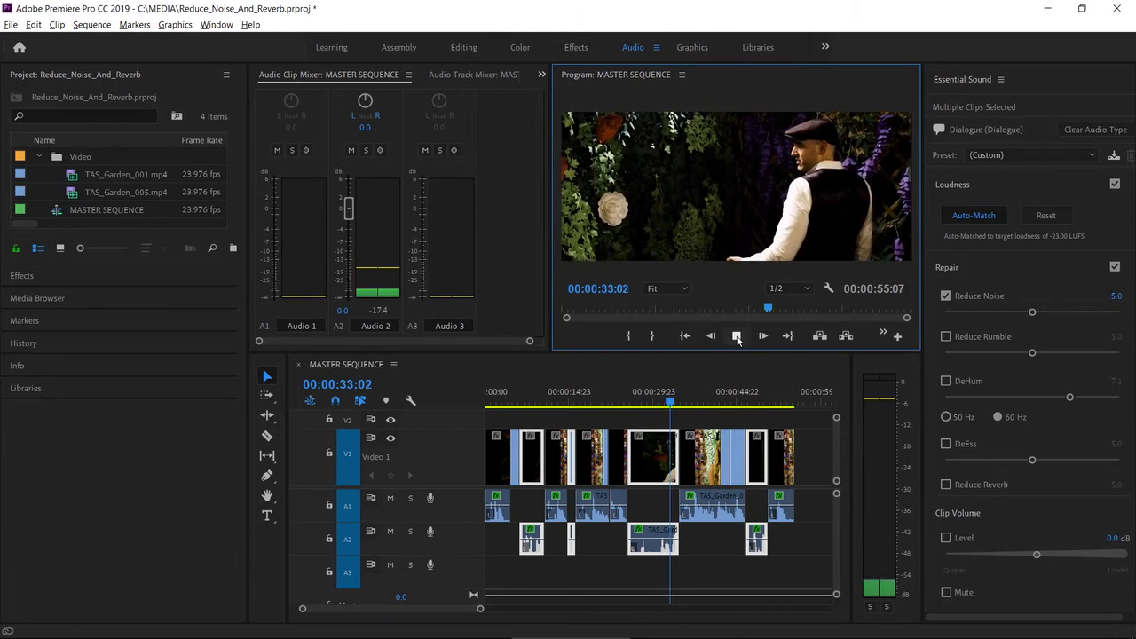
click(737, 336)
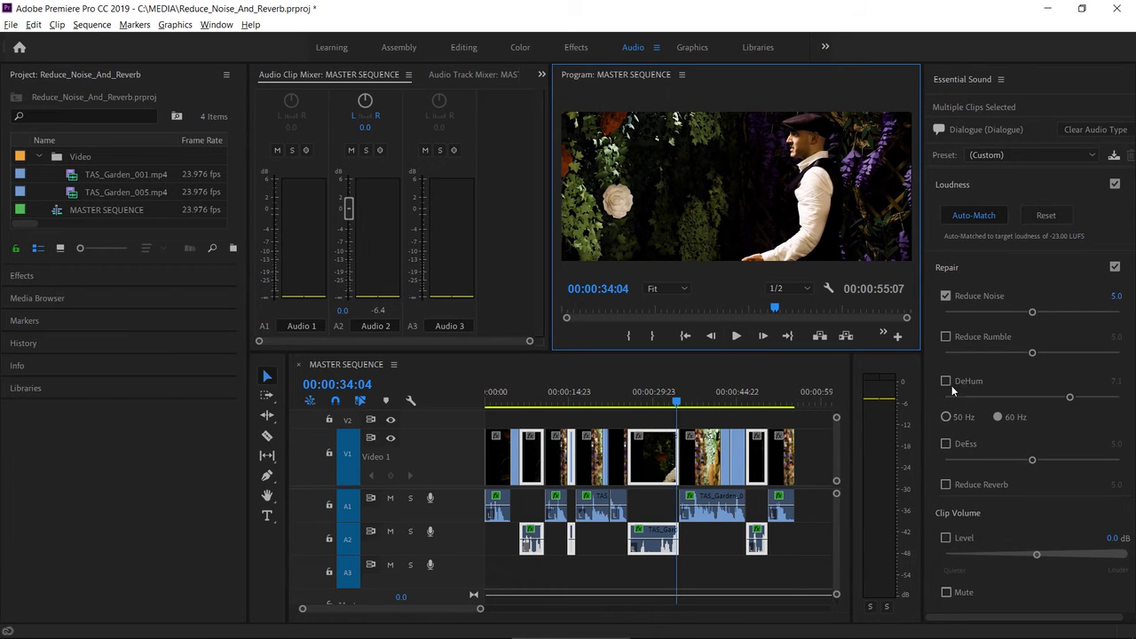
Raise Reduce Noise to 10.0 for the selected Audio 2 clips and replay the long clip from 00:00:25:08
drag(1035, 313, 1041, 312)
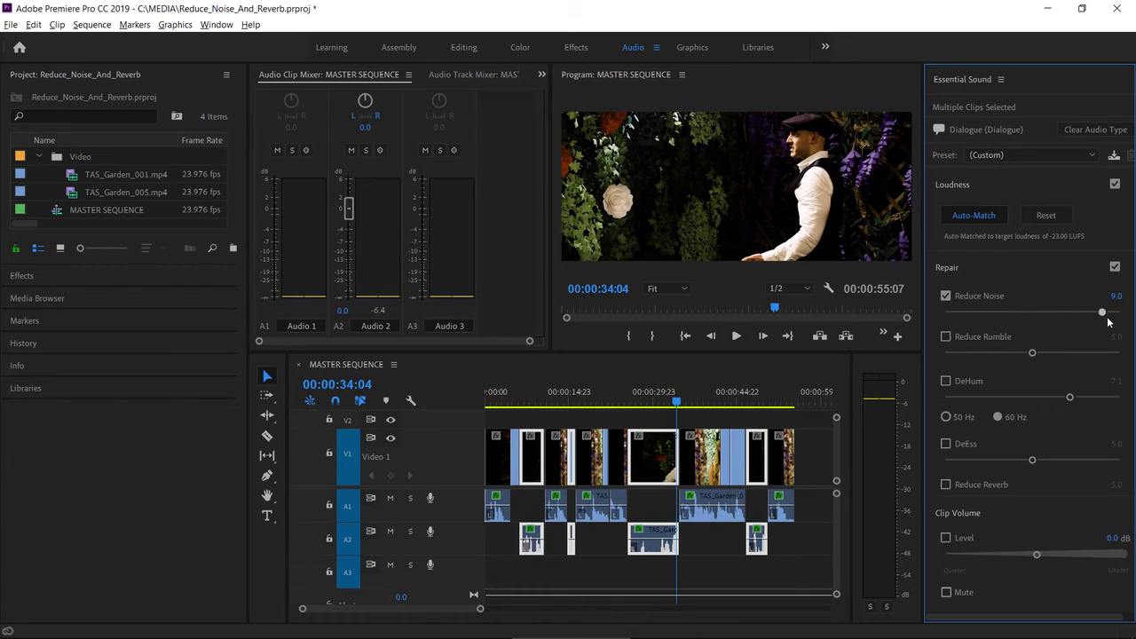
drag(1108, 322, 1129, 320)
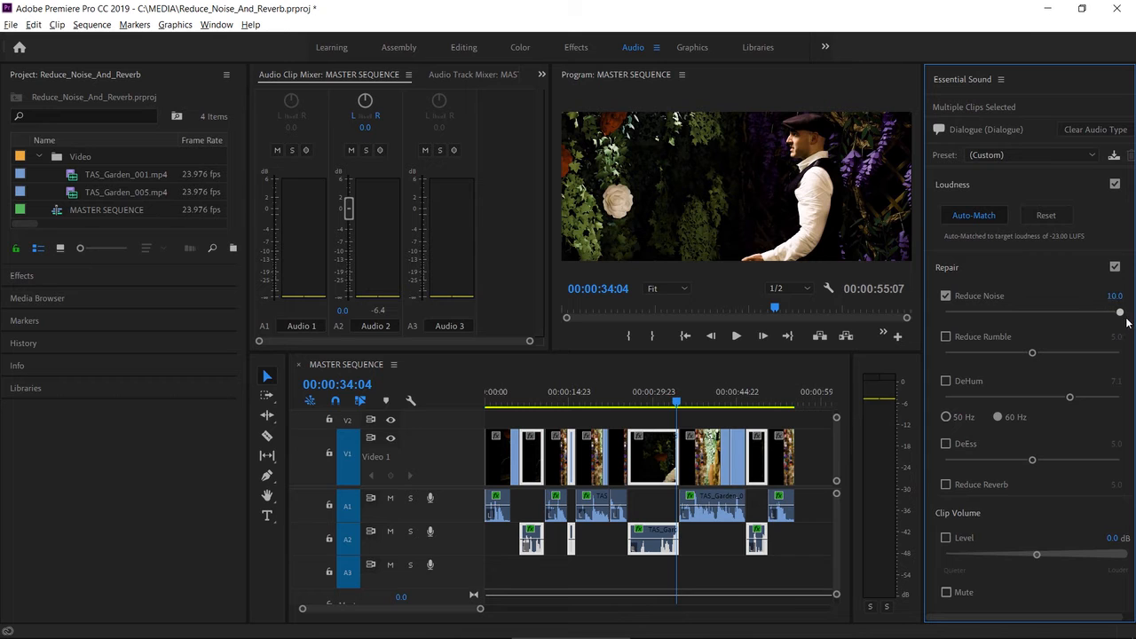
click(628, 400)
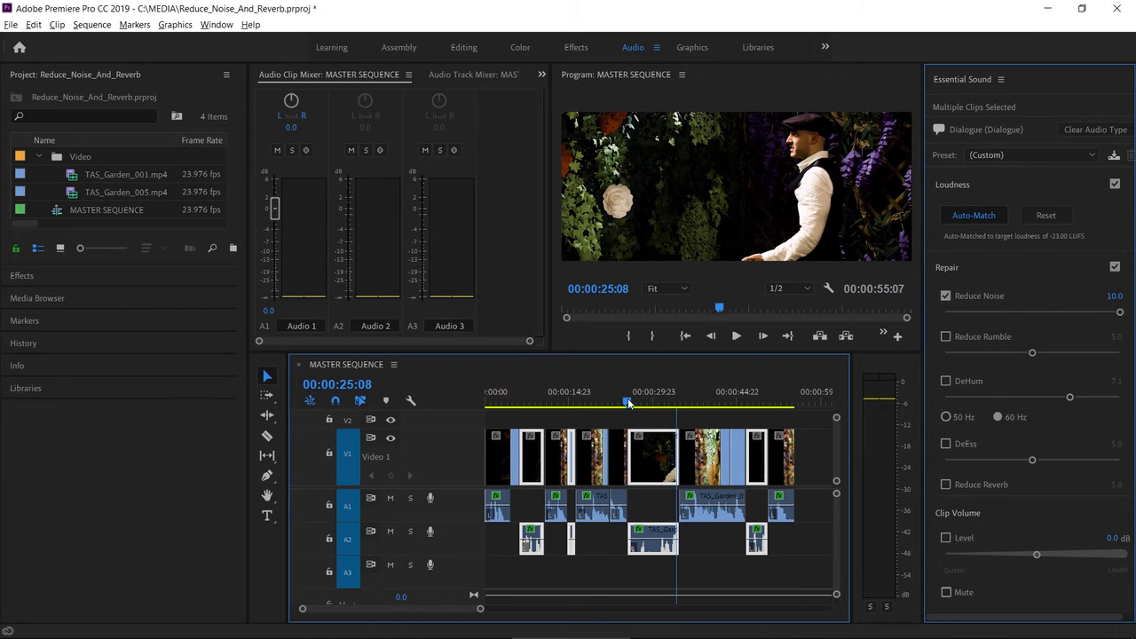
click(737, 335)
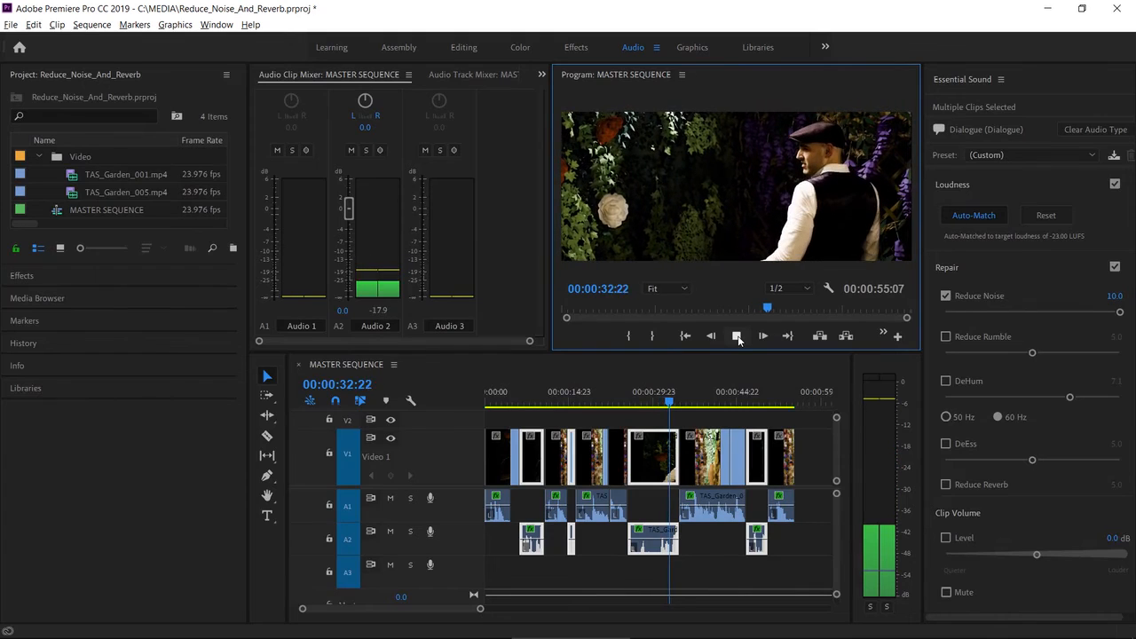
click(737, 335)
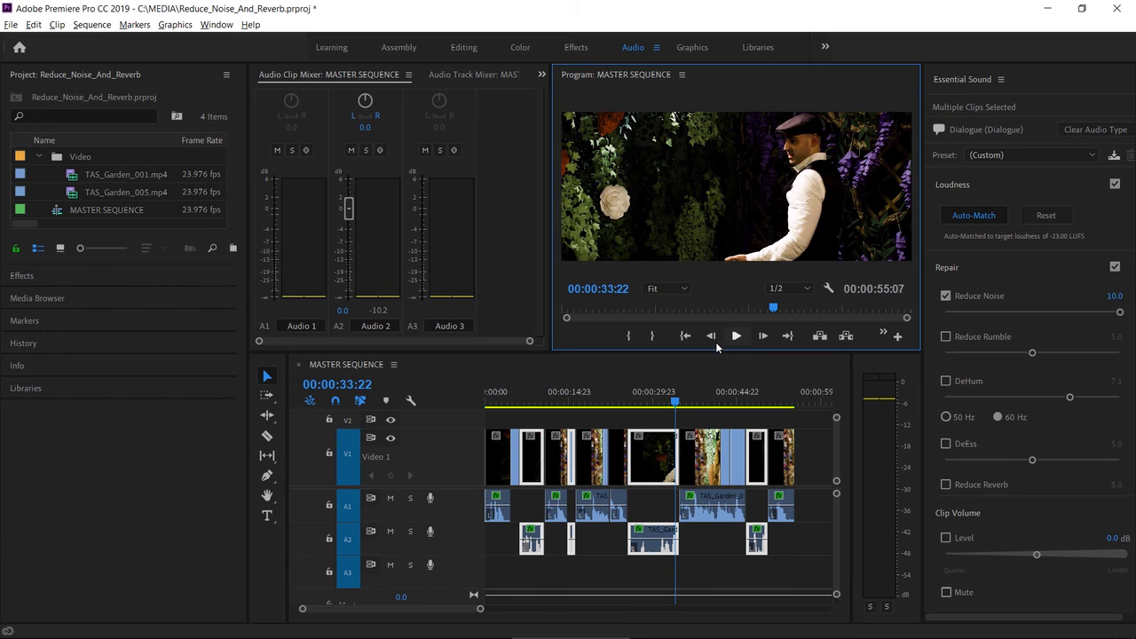
Show the Effect Controls for the long TAS_Garden_005.mp4 clip on Audio 2 and widen the effect parameter area
click(542, 74)
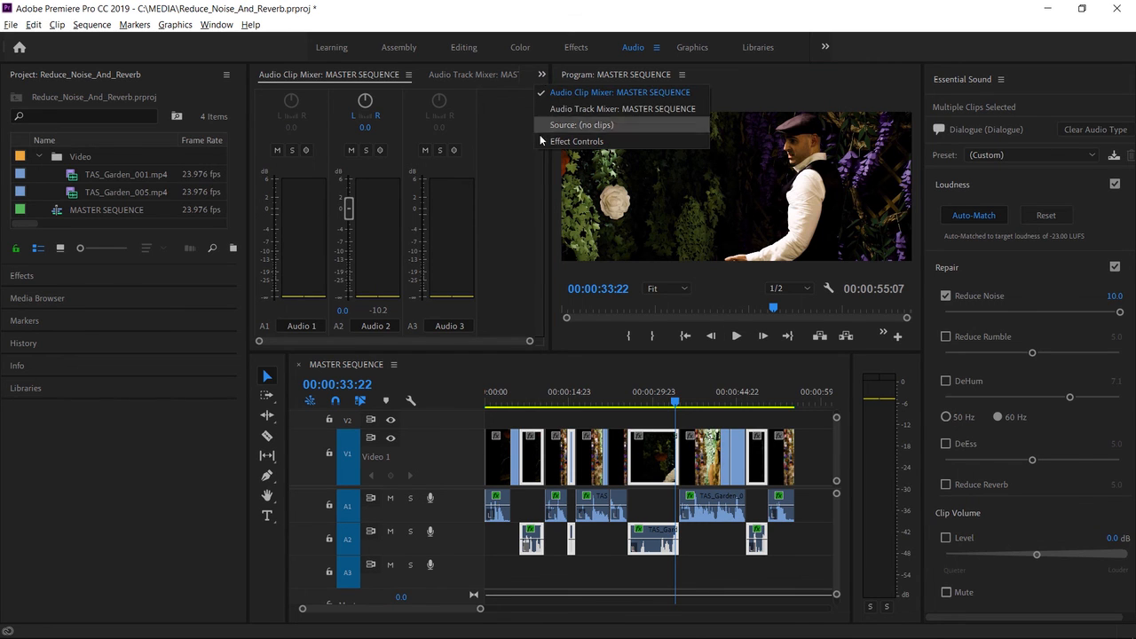
click(576, 141)
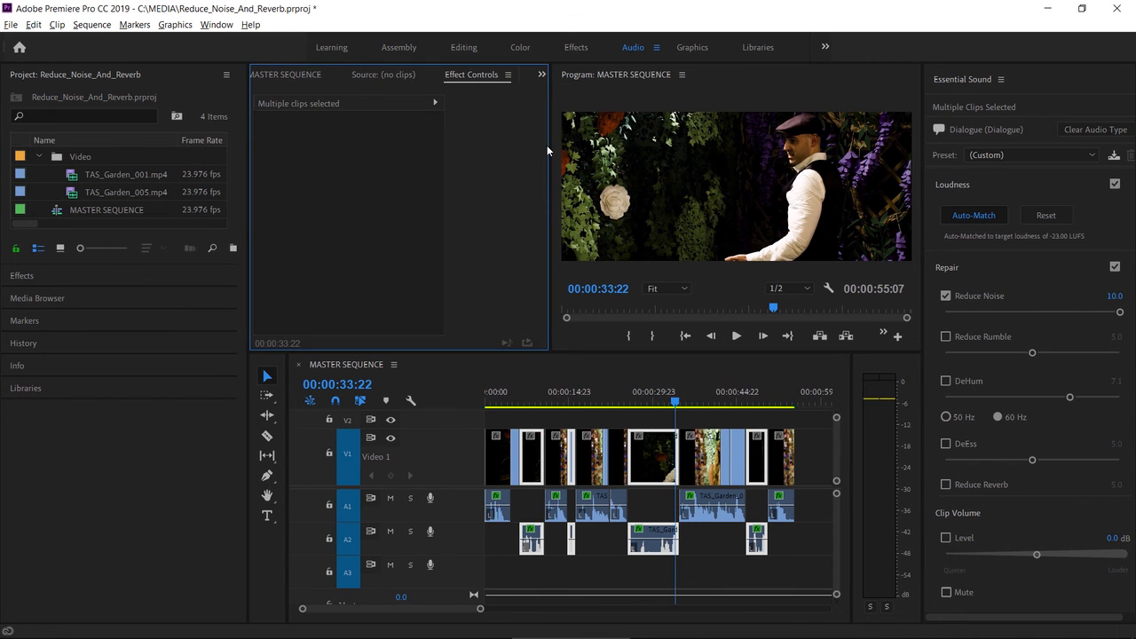
click(650, 533)
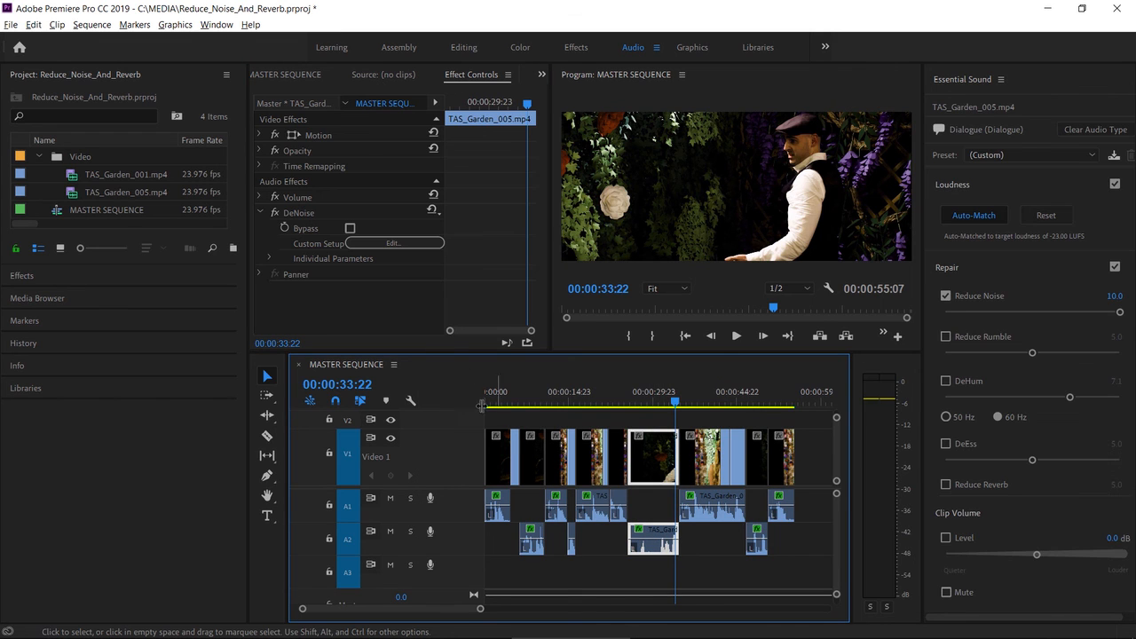
drag(444, 284, 481, 297)
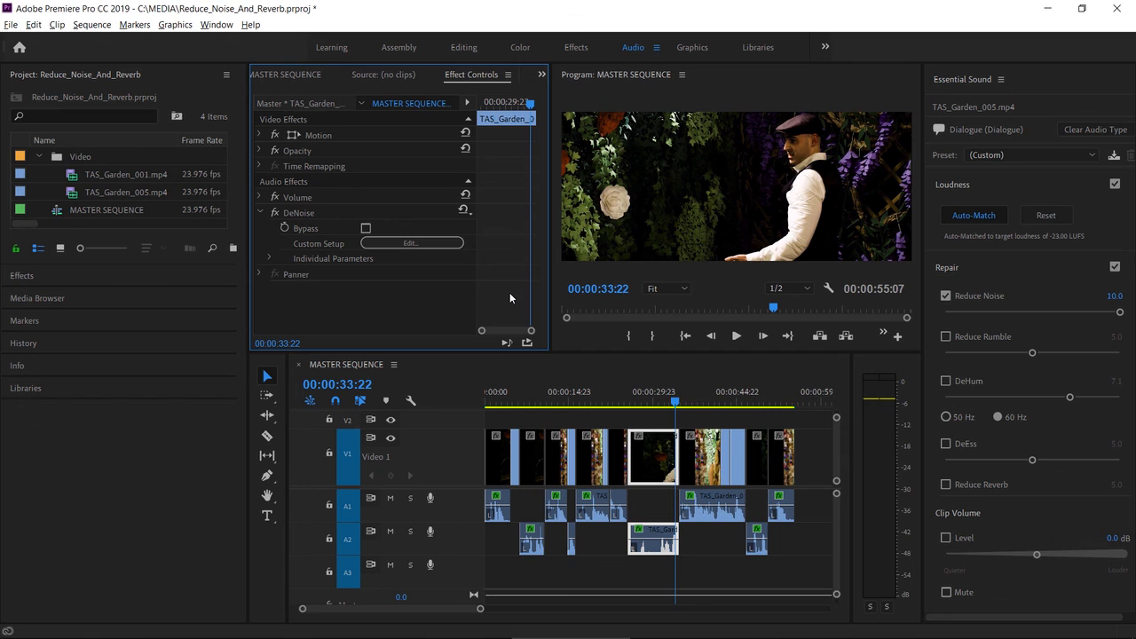